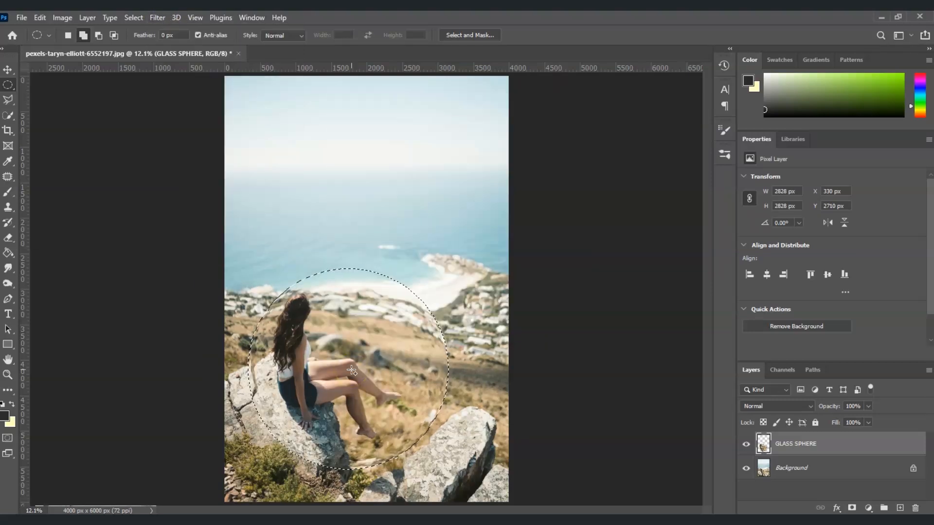
Reapply the Spherize filter to the circular selection on the GLASS SPHERE layer, deselect it, and move the sphere slightly higher.
click(159, 21)
click(171, 30)
key(ctrl+d)
key(v)
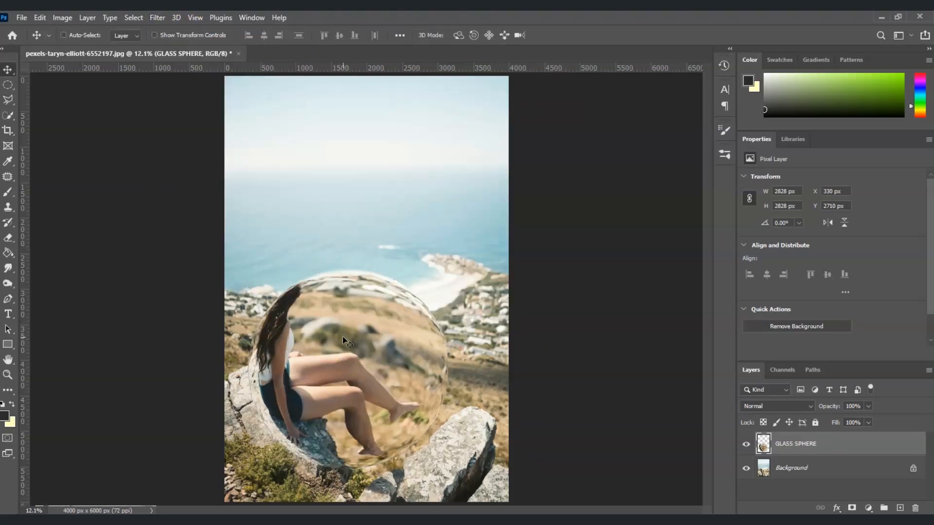
drag(378, 385, 396, 346)
Add a Curves adjustment that darkens the midtones and clip it to the GLASS SPHERE layer.
click(869, 507)
click(861, 358)
drag(847, 267, 859, 290)
click(846, 354)
Invert the Curves mask to black and paint white along the sphere's lower edge with a 1500 px Soft Round brush.
click(801, 444)
key(ctrl+i)
key(b)
click(67, 35)
click(87, 235)
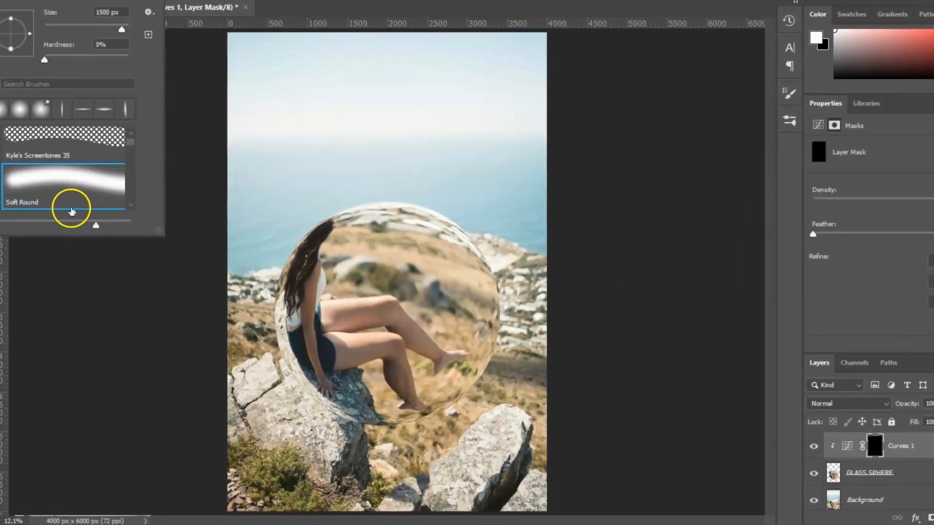
drag(374, 437, 396, 438)
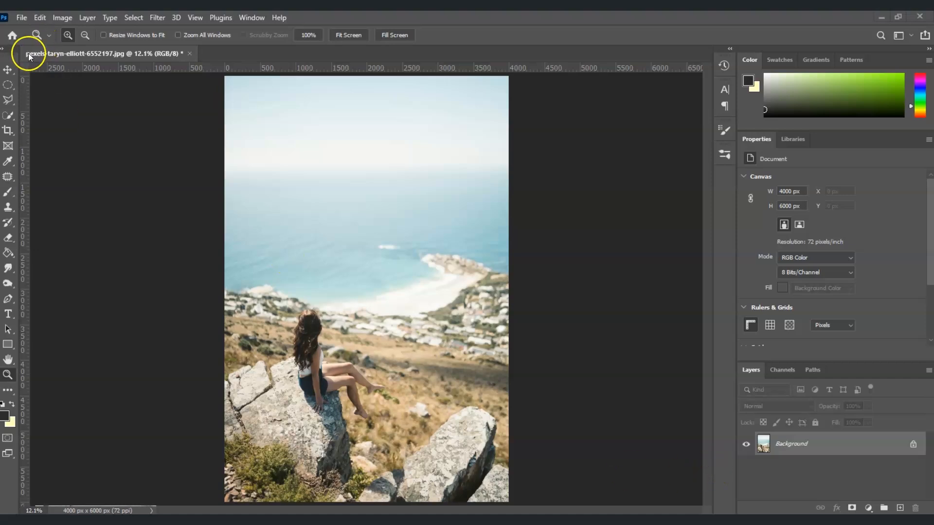
Select a circle about 2828 px wide around the seated woman with the Elliptical Marquee tool and copy it to a new layer.
click(7, 85)
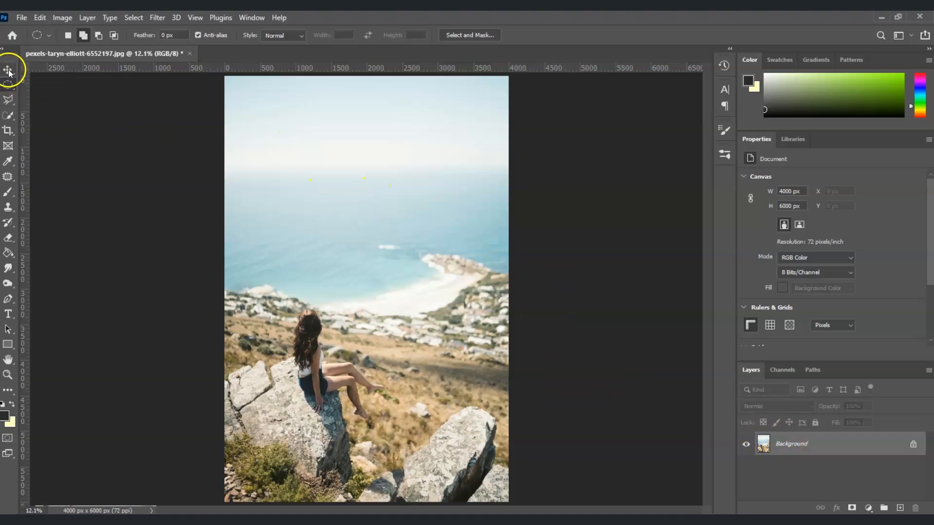
right_click(7, 86)
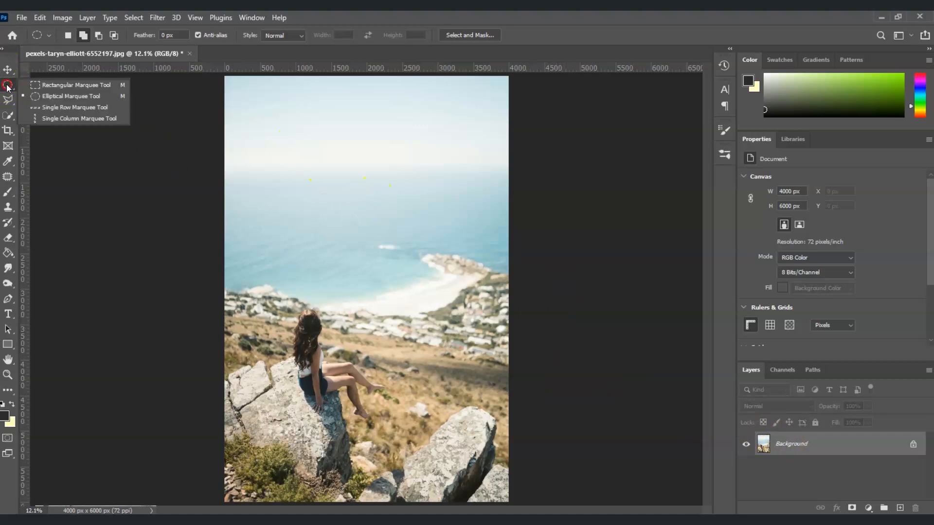
click(68, 97)
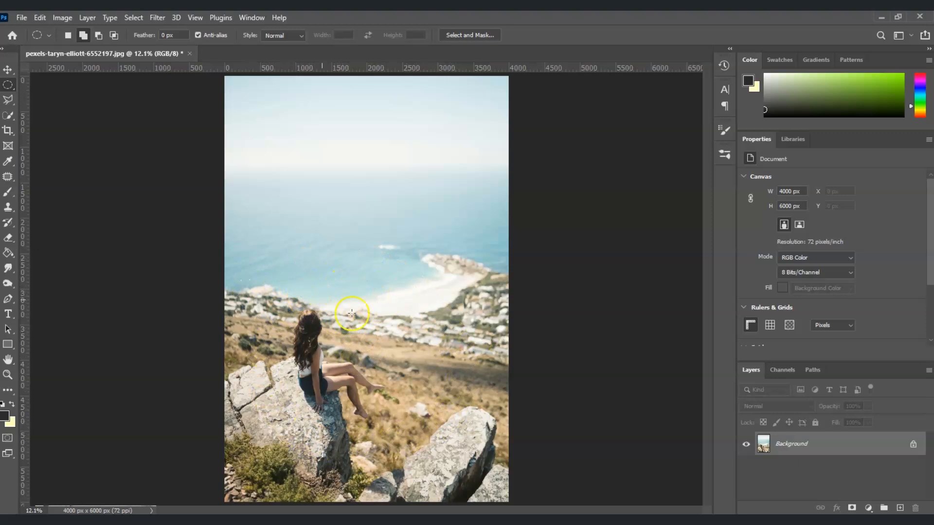
drag(249, 269, 424, 411)
key(ctrl+j)
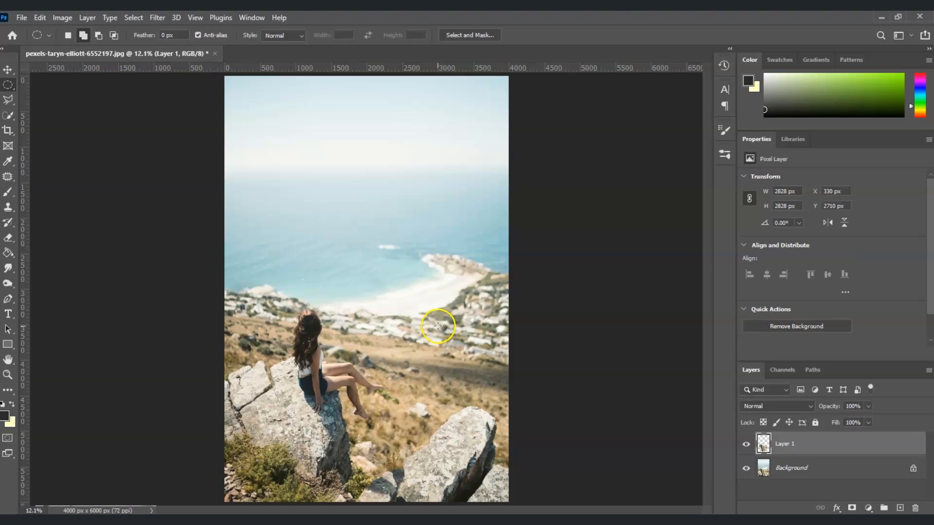
Rename the copied circle layer as GLASS SPHERE.
click(778, 443)
double_click(783, 443)
text(GLASS SPHERE)
click(832, 446)
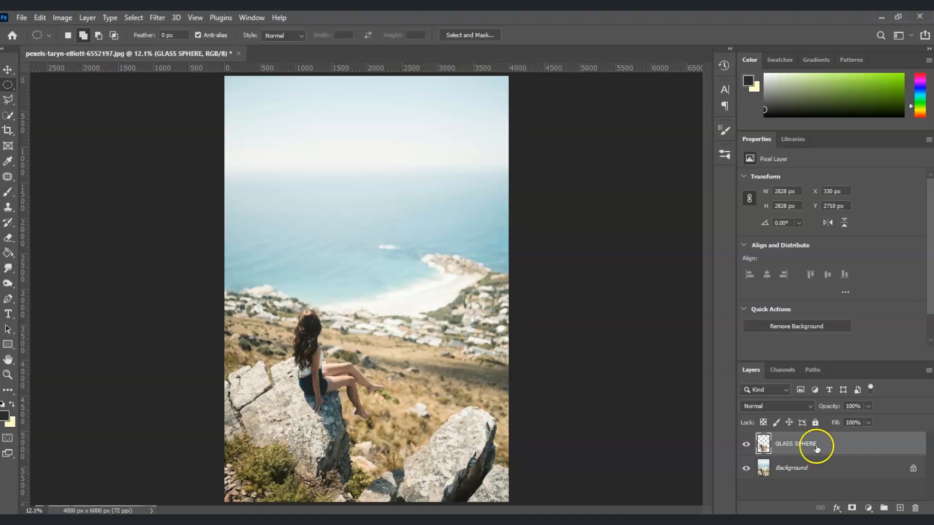
Load the GLASS SPHERE layer's outline as a selection and apply the Spherize filter at 100% in Normal mode.
ctrl+click(765, 445)
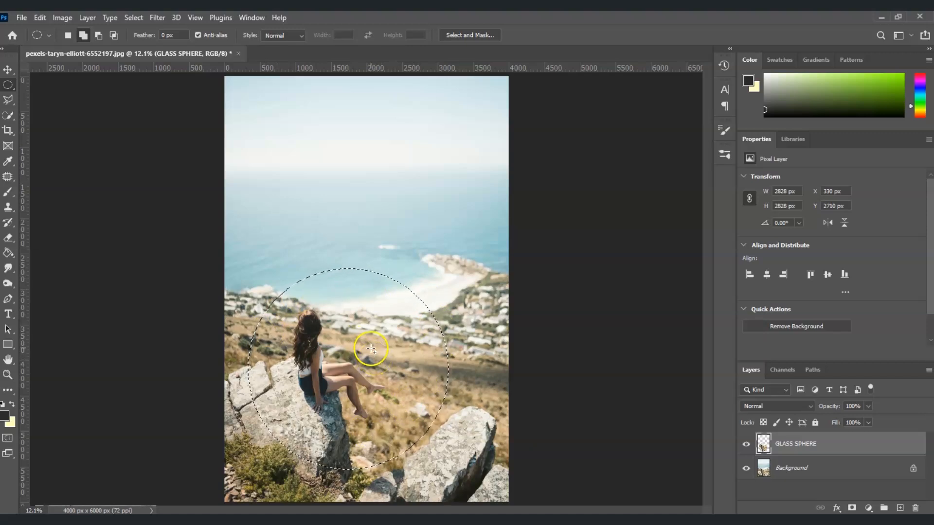
click(158, 17)
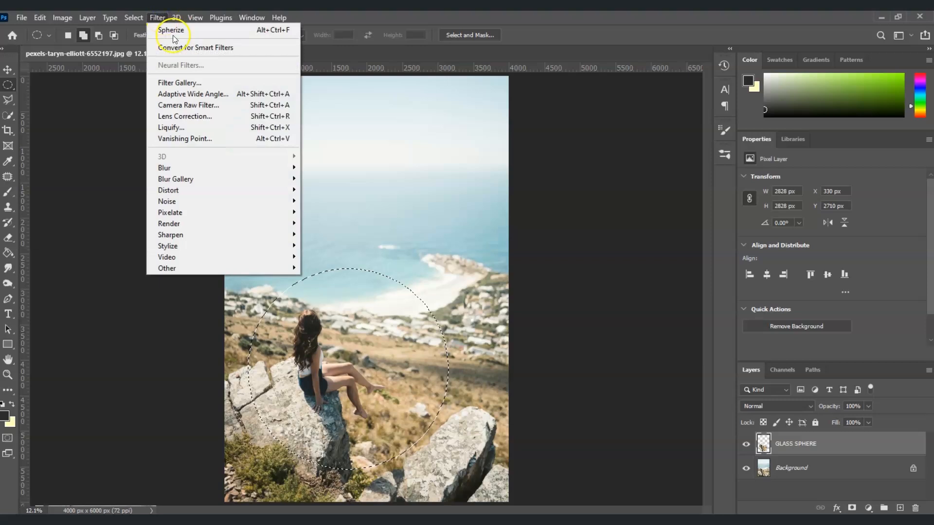
mouse_move(239, 191)
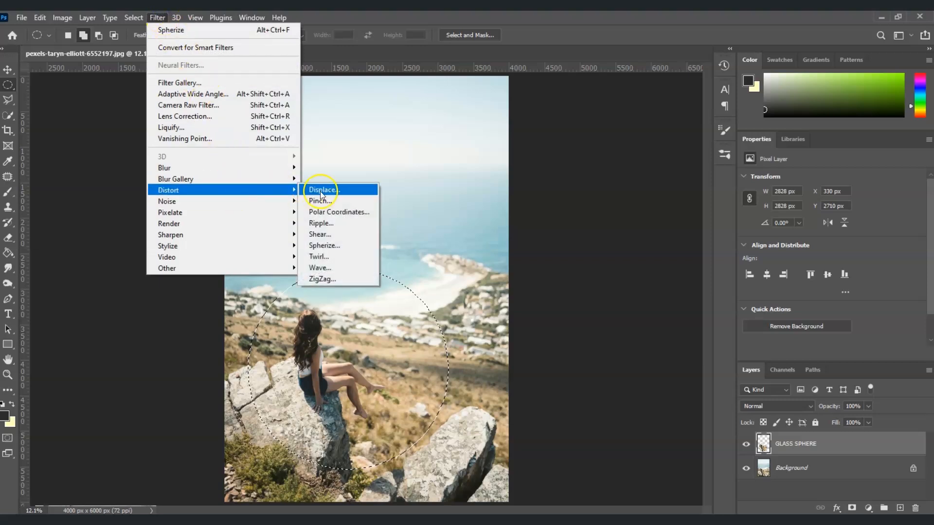
click(341, 246)
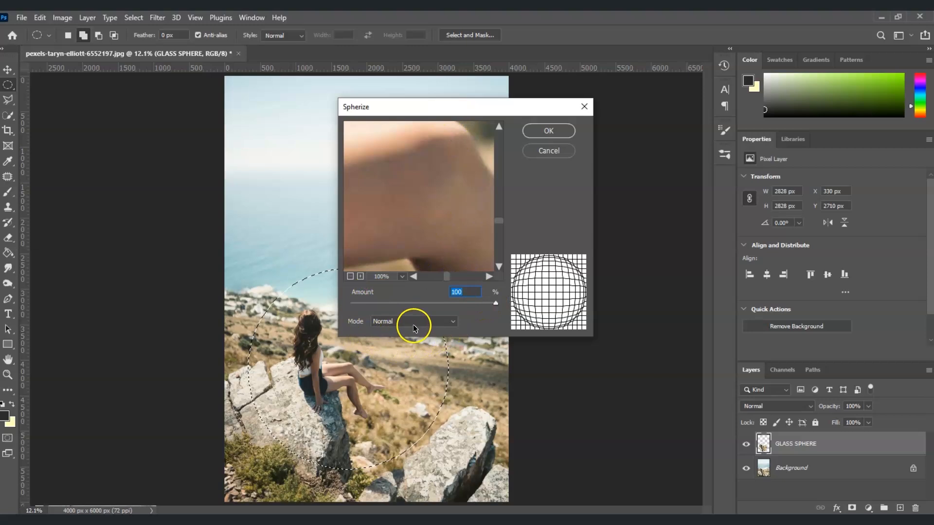
click(557, 129)
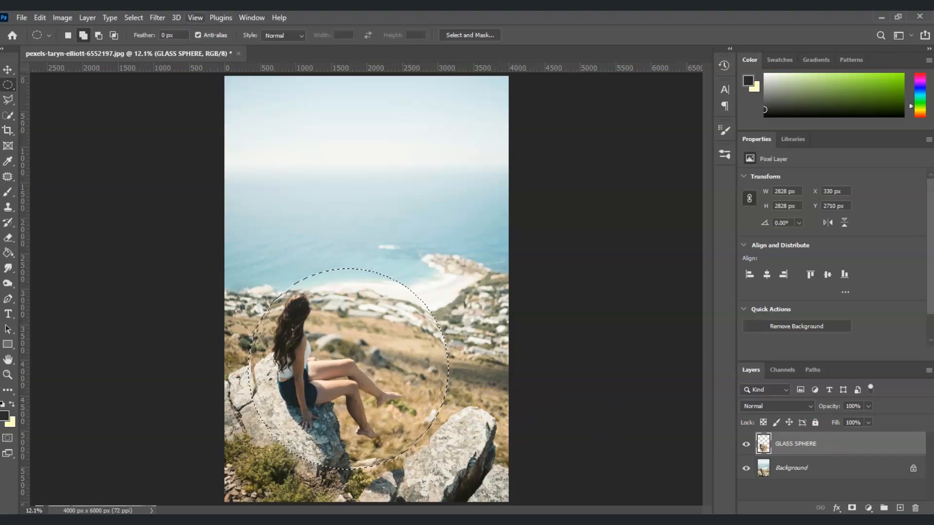
Repeat the Spherize filter on the circular selection, deselect, and move the sphere to about X 586 px, Y 2107 px.
click(158, 17)
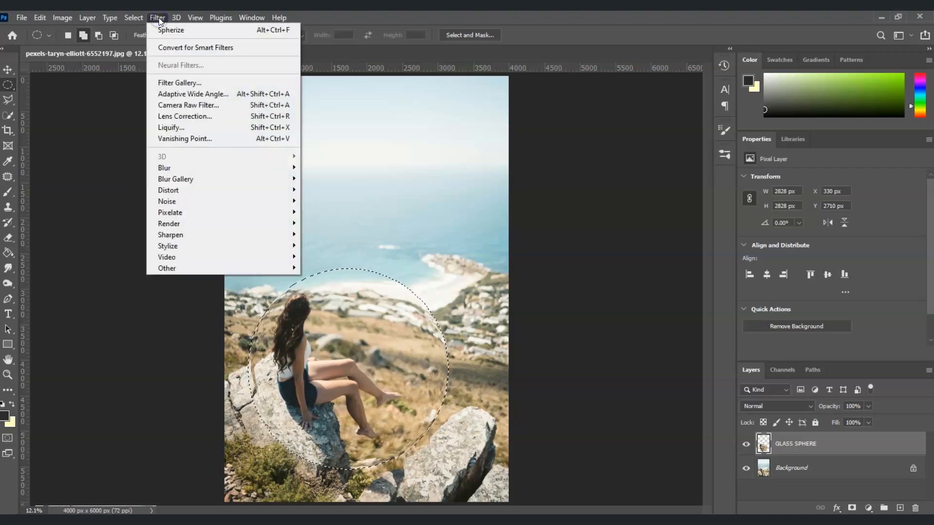
click(187, 29)
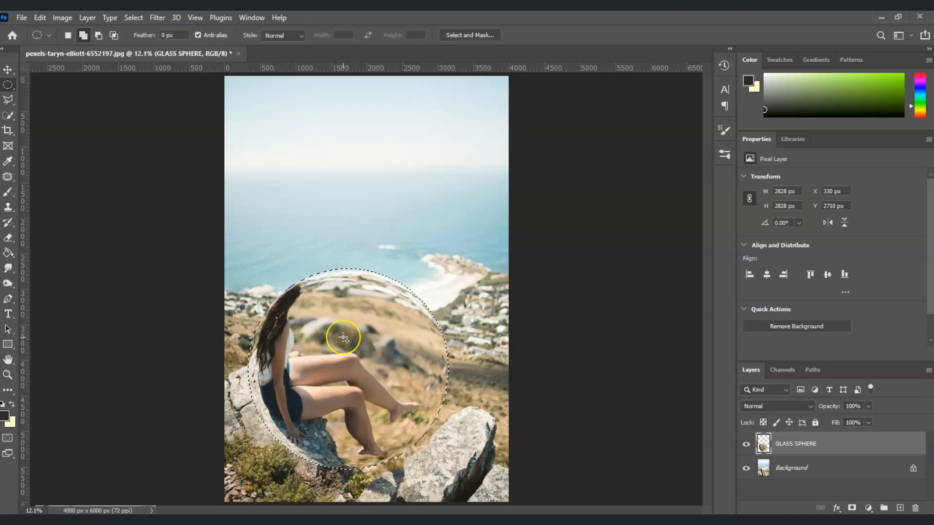
key(ctrl+d)
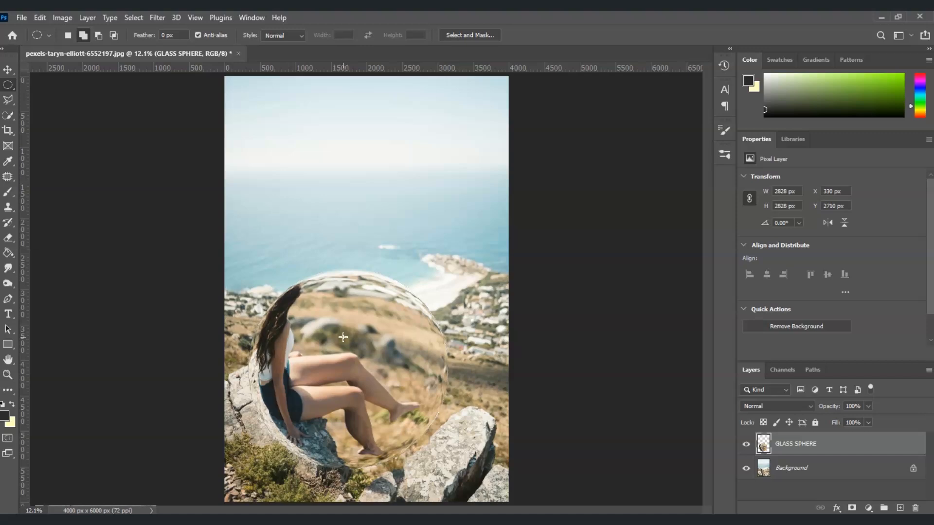
key(v)
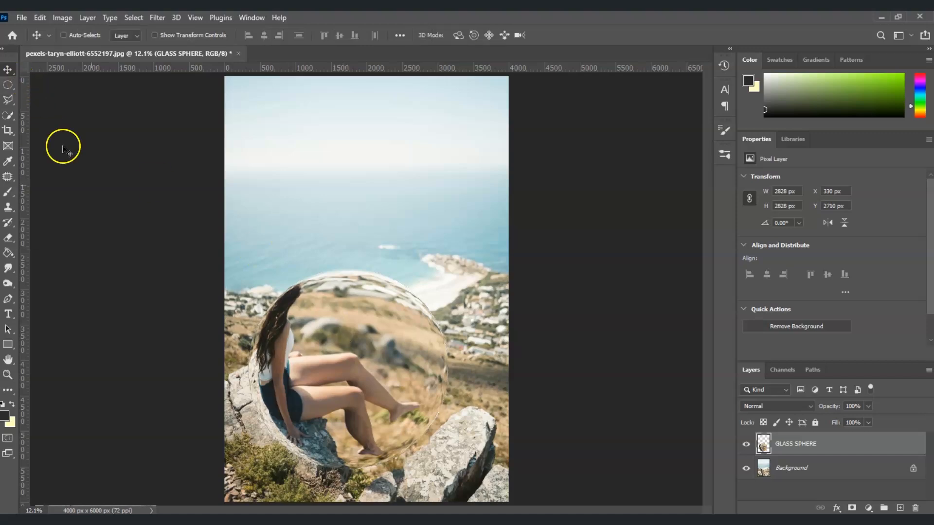
drag(349, 388, 365, 346)
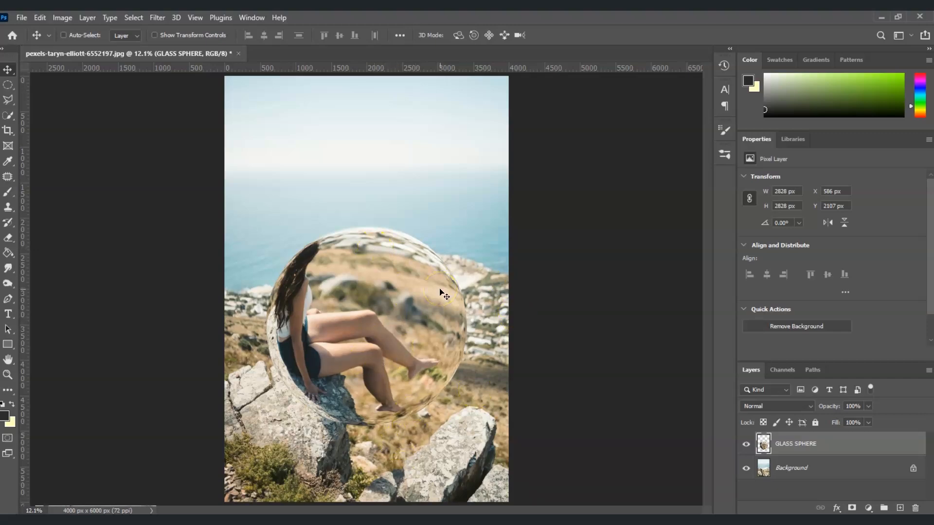
Add a Curves adjustment above the sphere, pull its midpoint down to darken the image, and clip it to the GLASS SPHERE layer.
click(863, 491)
click(869, 508)
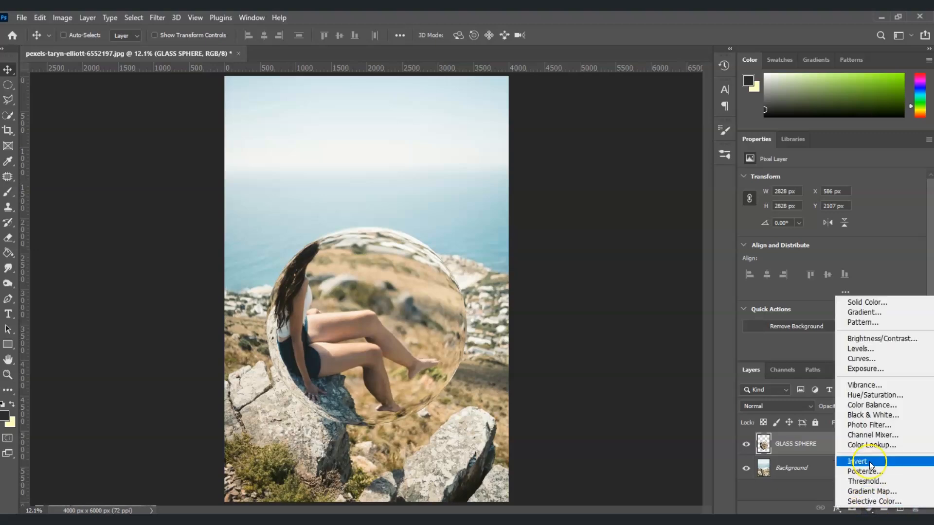
click(857, 359)
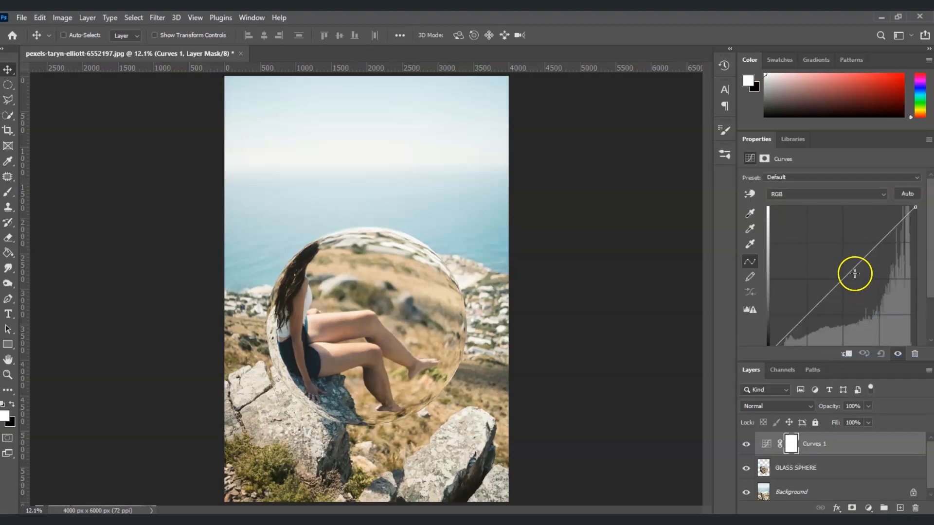
scroll(854, 273, down, 1)
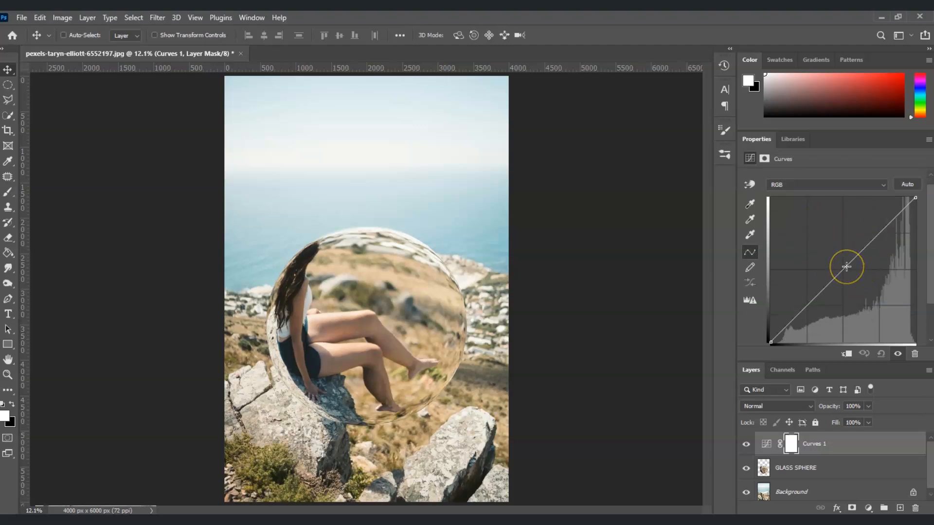
click(846, 270)
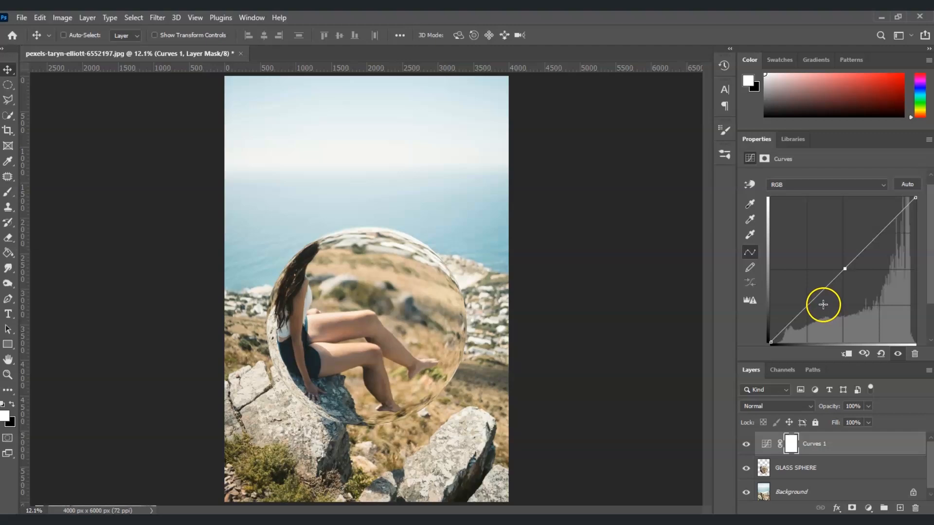
drag(846, 271, 859, 289)
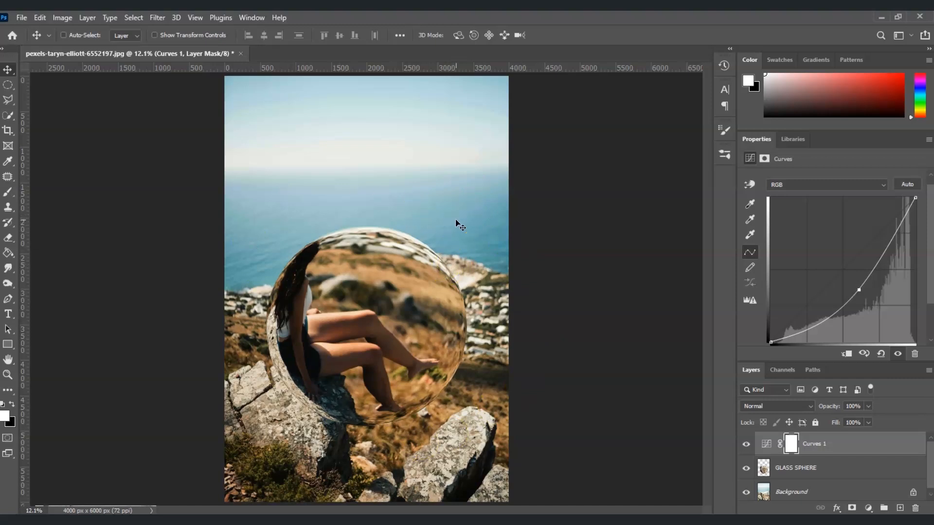
click(846, 356)
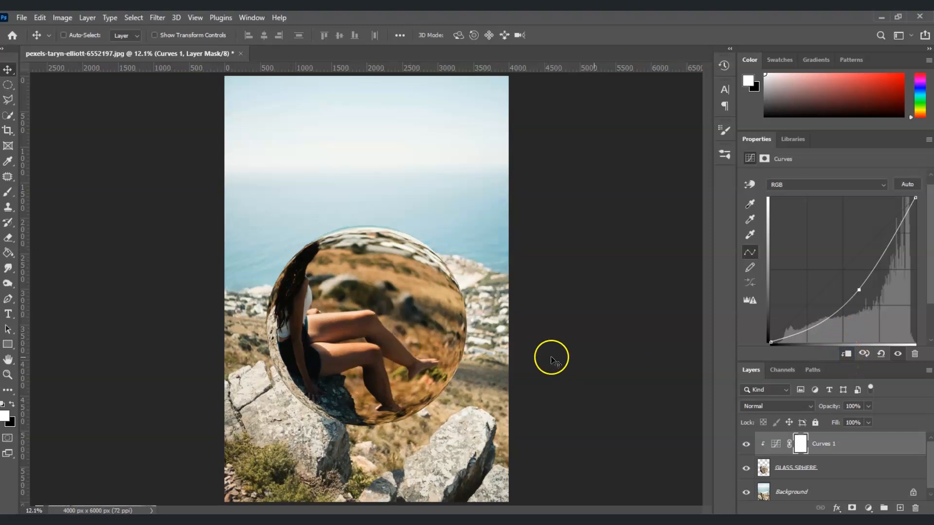
Invert the Curves 1 mask to black and paint white along the sphere's lower edge with a 1102 px Soft Round brush at 25% opacity.
click(803, 452)
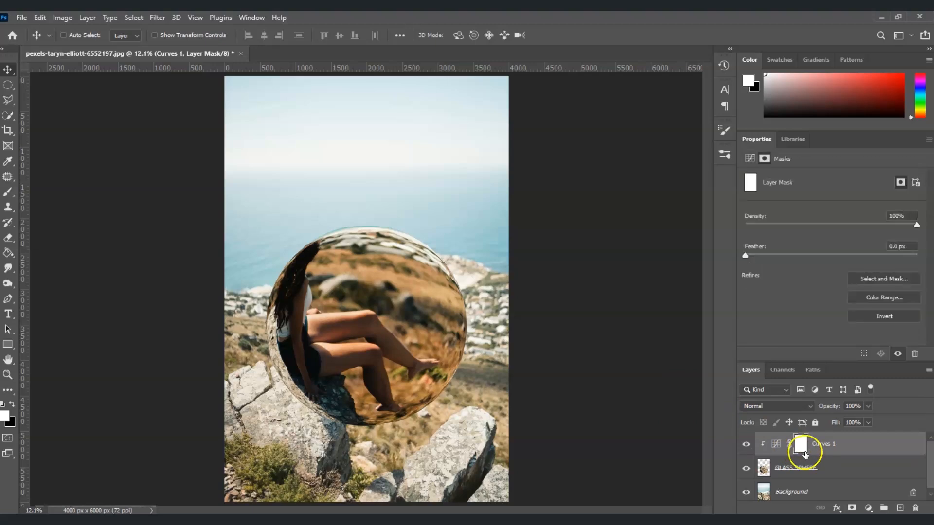
key(ctrl+i)
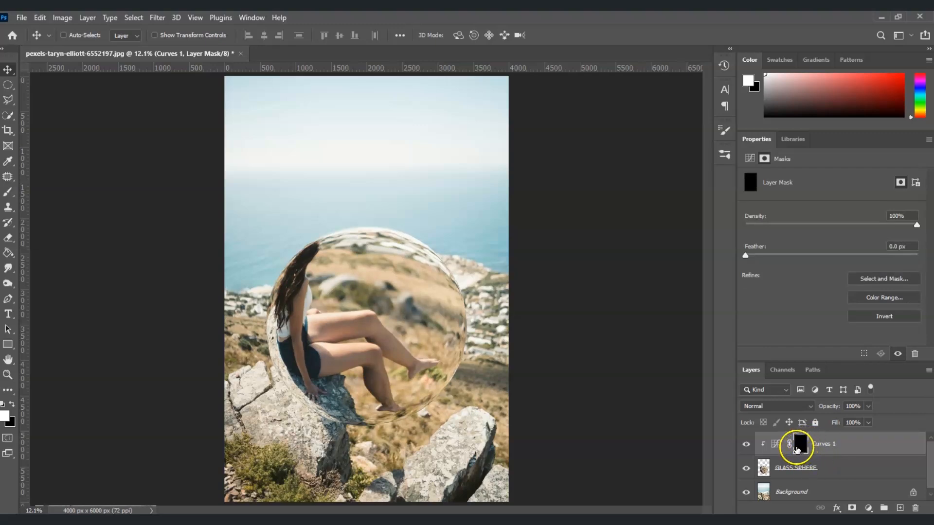
click(6, 192)
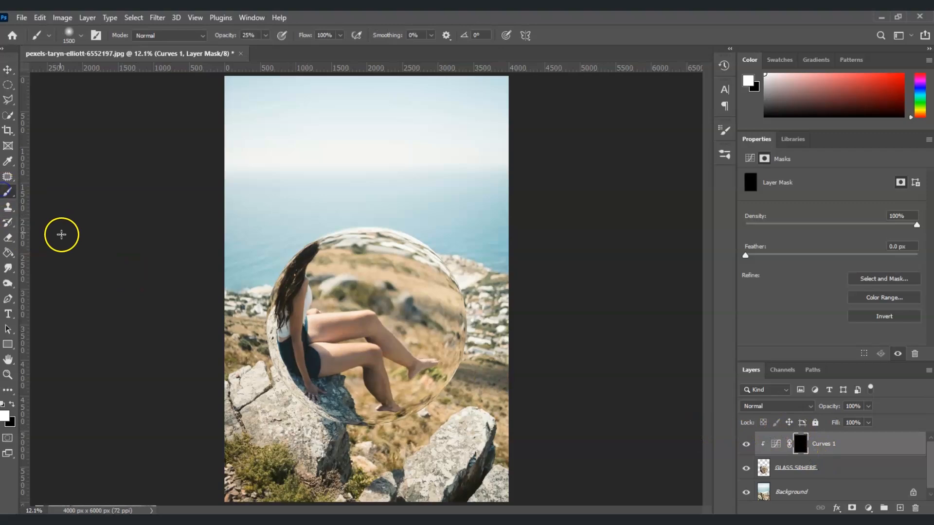
click(81, 35)
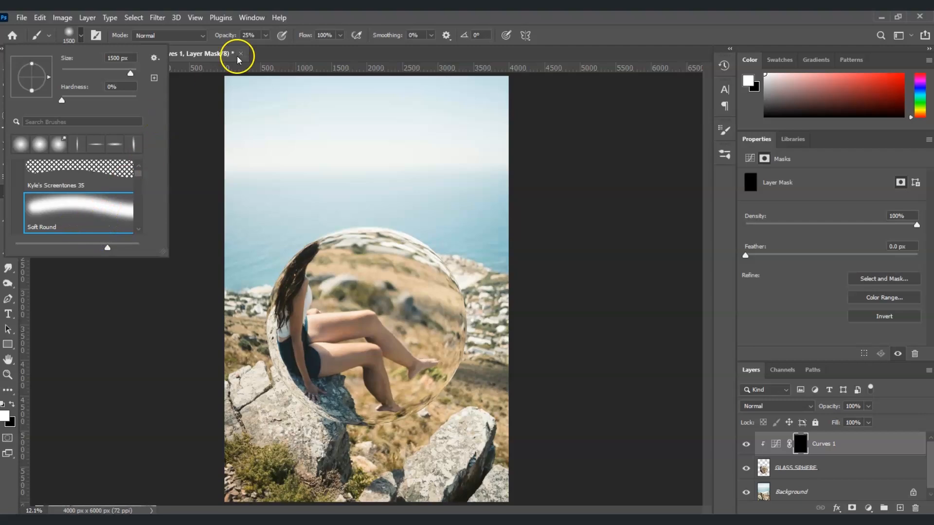
click(269, 33)
click(81, 36)
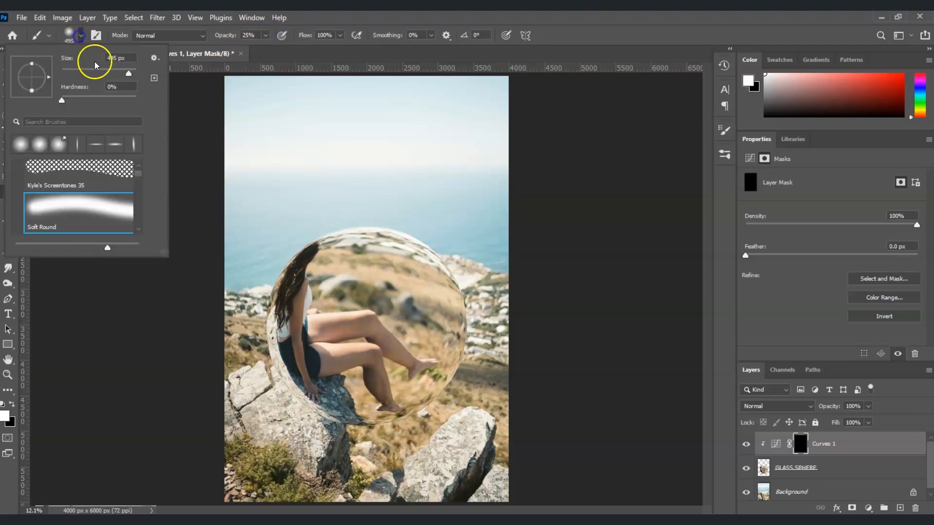
drag(131, 73, 130, 73)
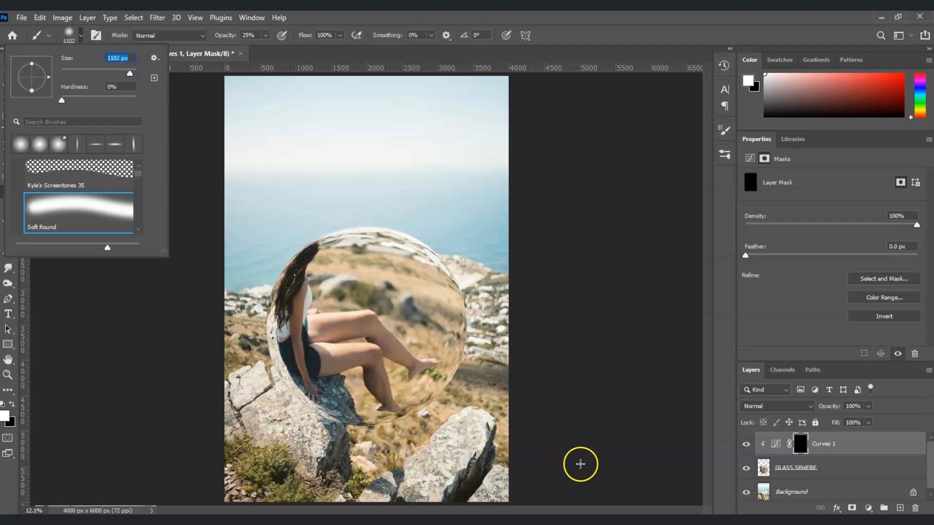
mouse_move(396, 446)
mouse_down()
mouse_move(298, 432)
mouse_move(357, 443)
mouse_move(295, 411)
mouse_move(368, 449)
mouse_move(413, 443)
mouse_move(331, 454)
mouse_move(246, 413)
mouse_move(240, 371)
mouse_move(418, 436)
mouse_move(451, 418)
mouse_up()
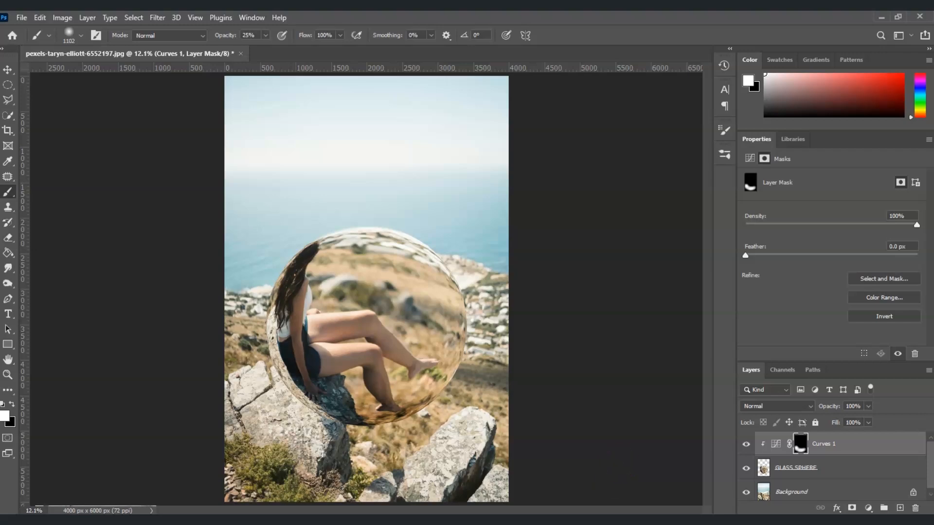
Add a second Curves adjustment, raise its midpoint to brighten the image, and clip it to the sphere.
click(868, 507)
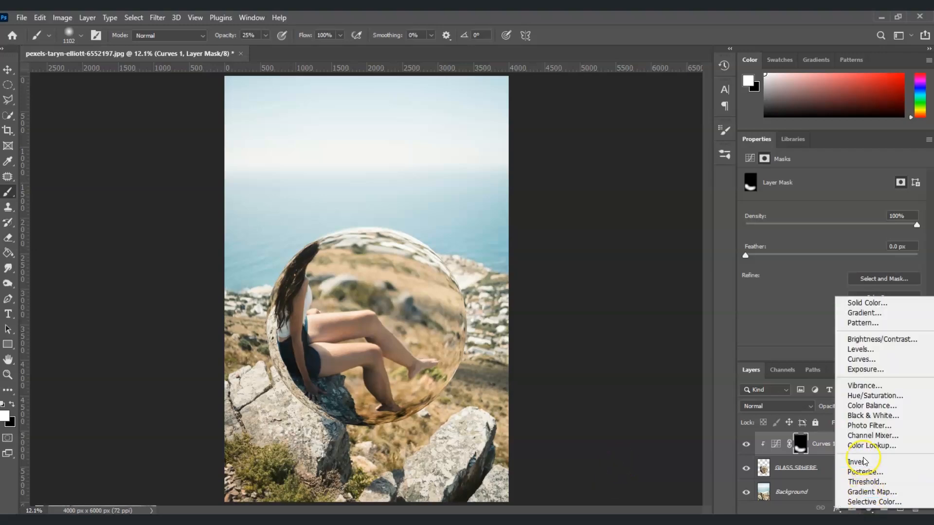
click(872, 359)
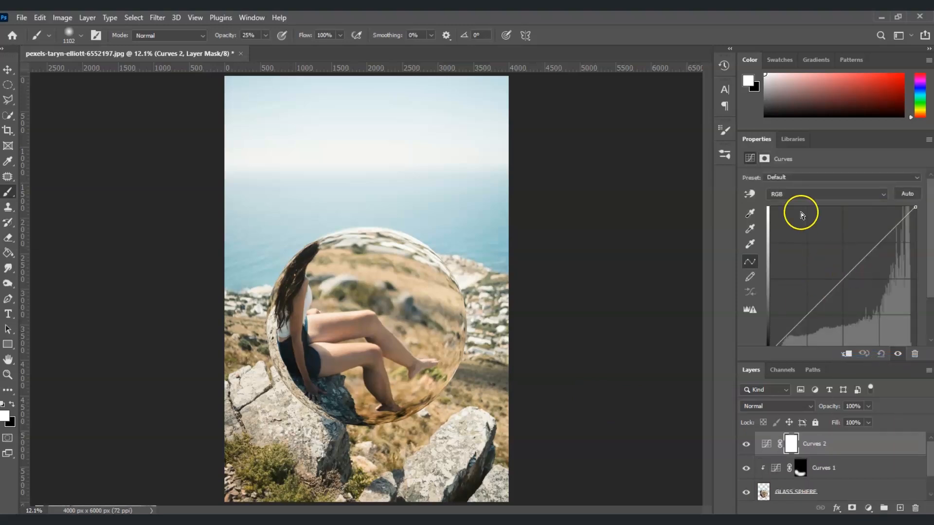
click(844, 279)
drag(844, 279, 823, 262)
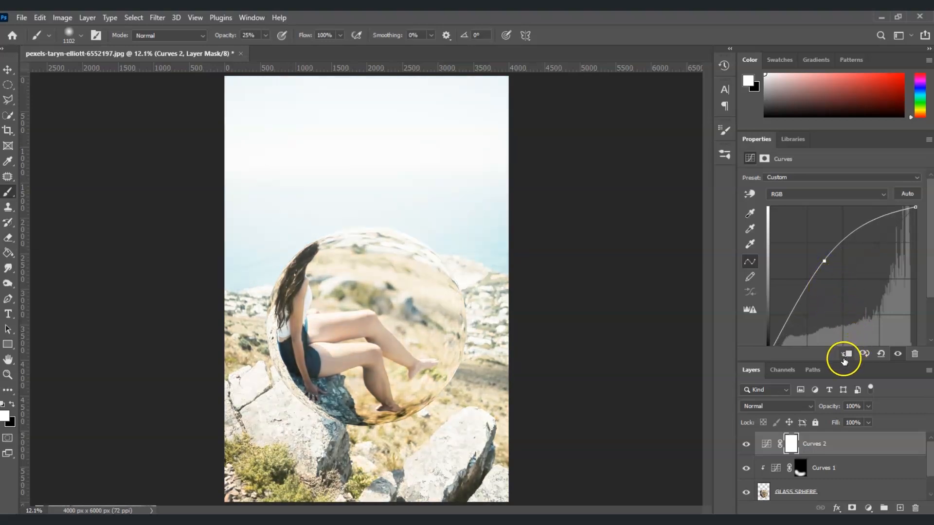
click(845, 354)
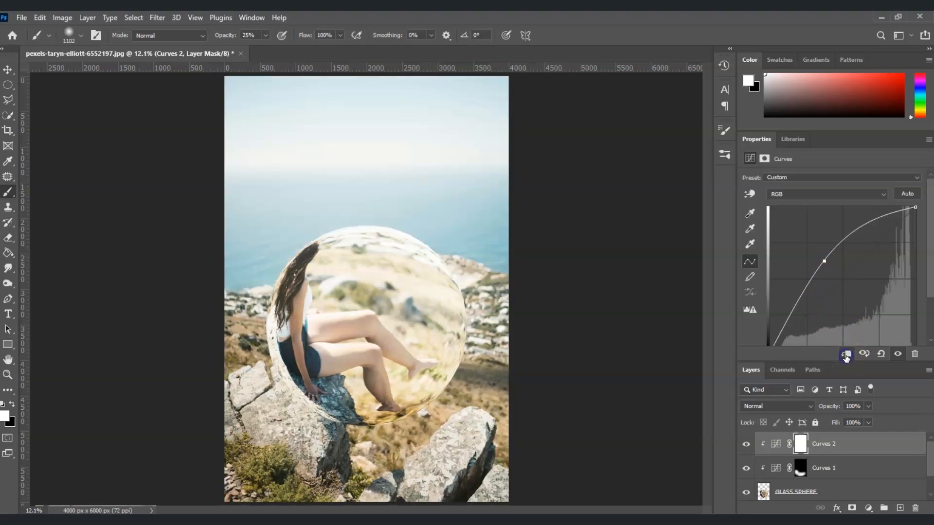
Invert the Curves 2 mask to black and paint white along the sphere's upper edge with the 1102 px brush at 25% opacity.
click(802, 448)
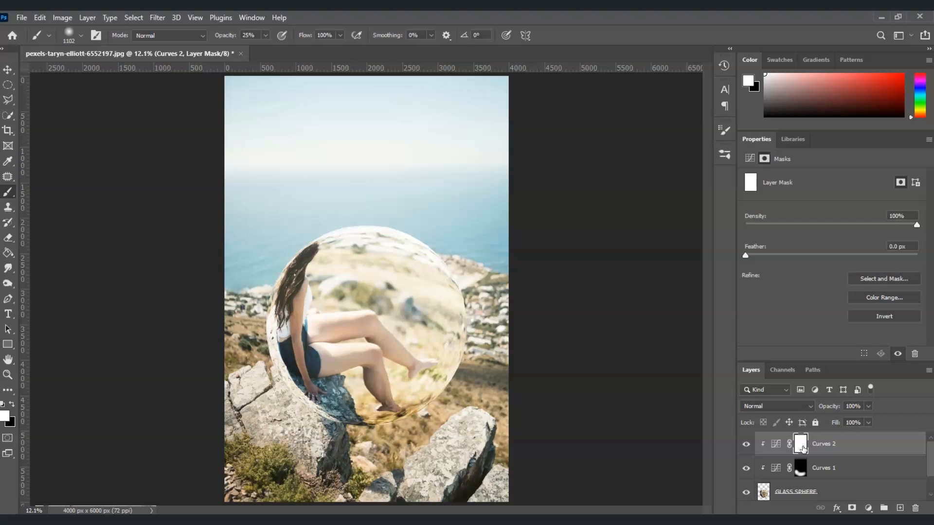
key(ctrl+i)
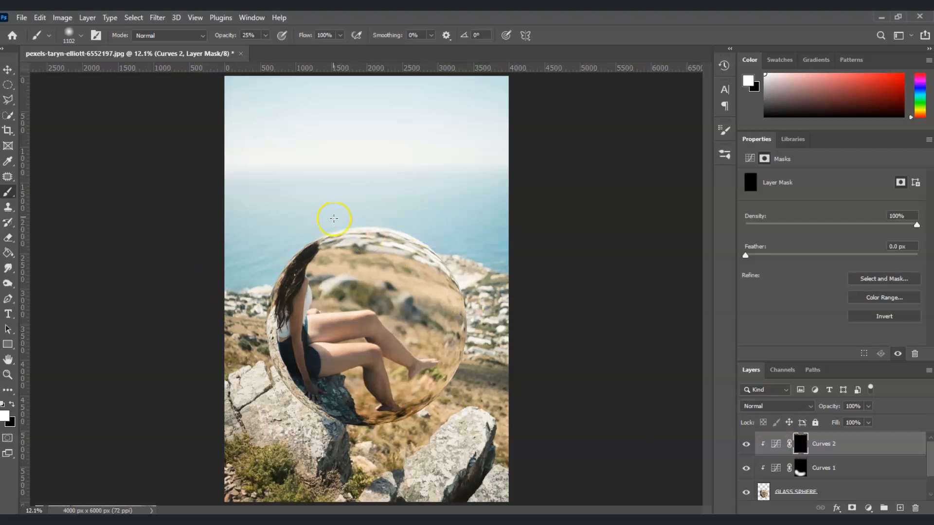
mouse_move(331, 216)
mouse_down()
mouse_move(391, 217)
mouse_move(442, 242)
mouse_move(472, 281)
mouse_move(386, 220)
mouse_up()
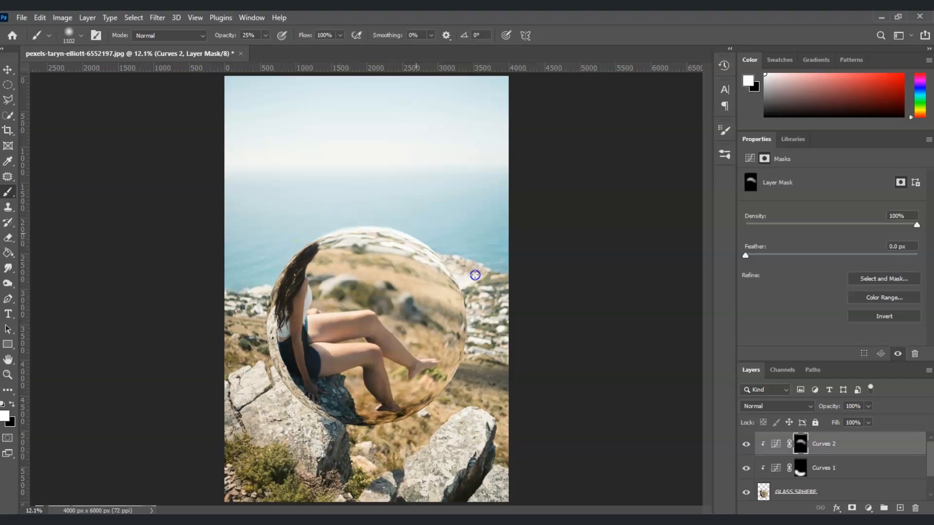
mouse_move(484, 291)
mouse_down()
mouse_move(490, 356)
mouse_move(432, 367)
mouse_move(333, 251)
mouse_move(246, 255)
mouse_move(288, 281)
mouse_up()
mouse_move(273, 263)
mouse_down()
mouse_move(308, 229)
mouse_move(374, 203)
mouse_up()
drag(295, 238, 635, 296)
drag(471, 355, 480, 392)
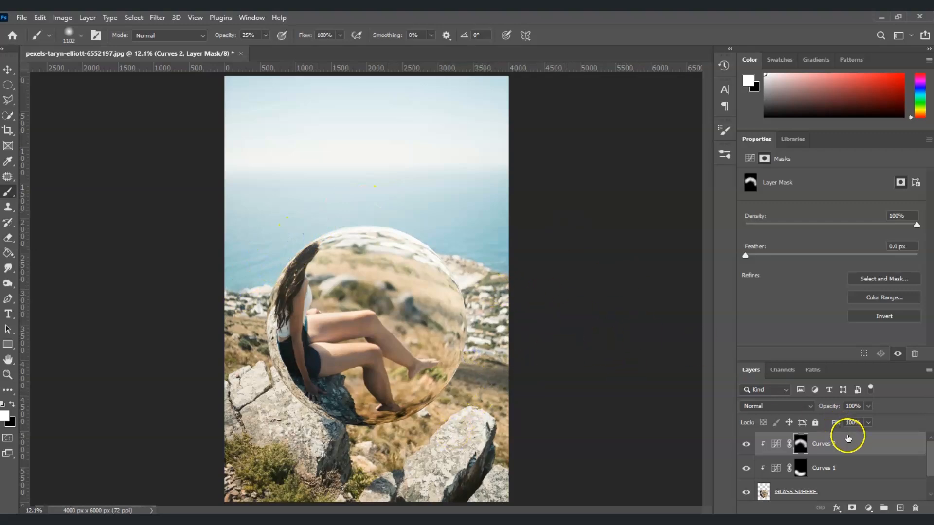
Switch from the Curves 2 mask to its adjustment, and hide and reshow the GLASS SPHERE layer to compare with the original photo.
click(775, 443)
key(Delete)
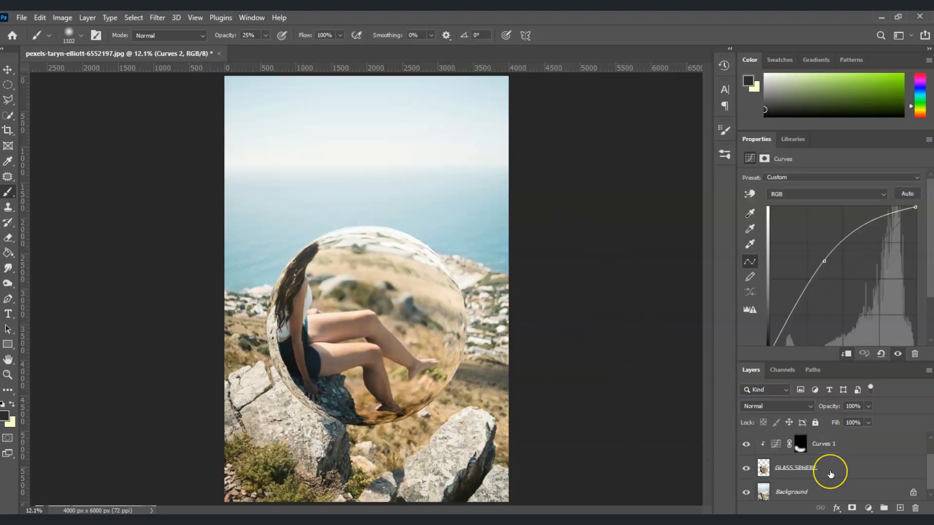
click(746, 464)
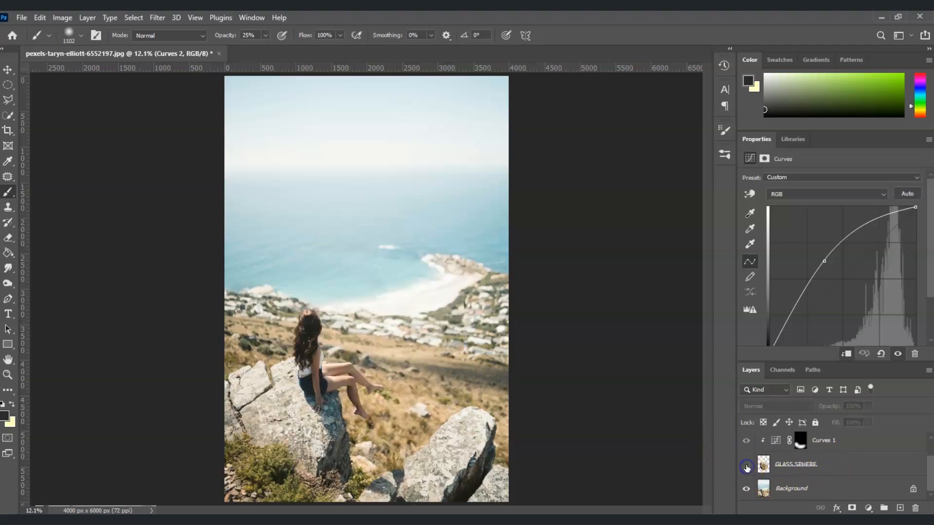
click(746, 465)
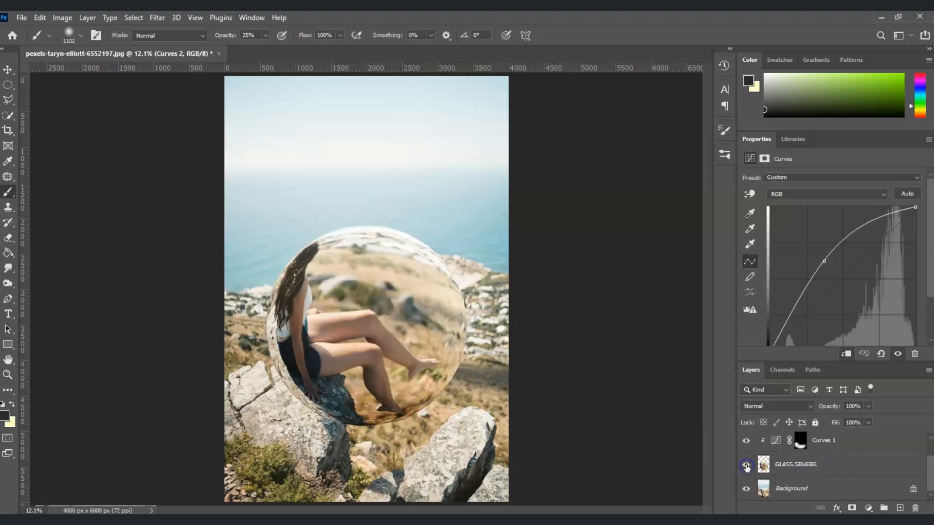